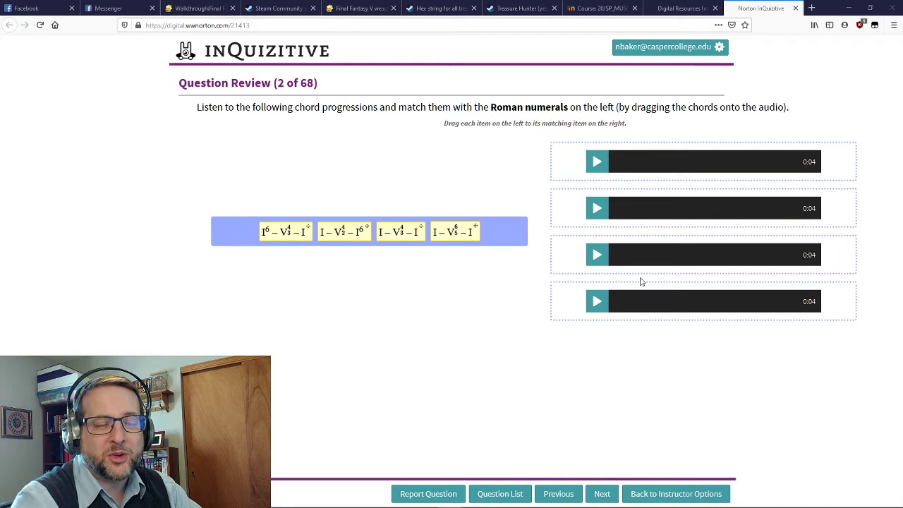
# Match the four clips to I–V4/2–I6, I–V6/5–I, I6–V4/3–I and I–V4/3–I, then continue
pyautogui.click(596, 163)
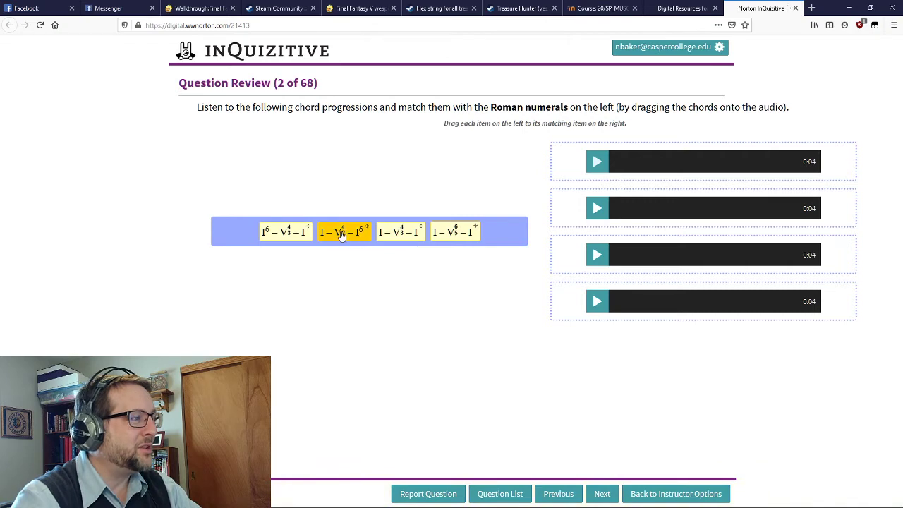
pyautogui.moveTo(342, 243); pyautogui.dragTo(658, 169)
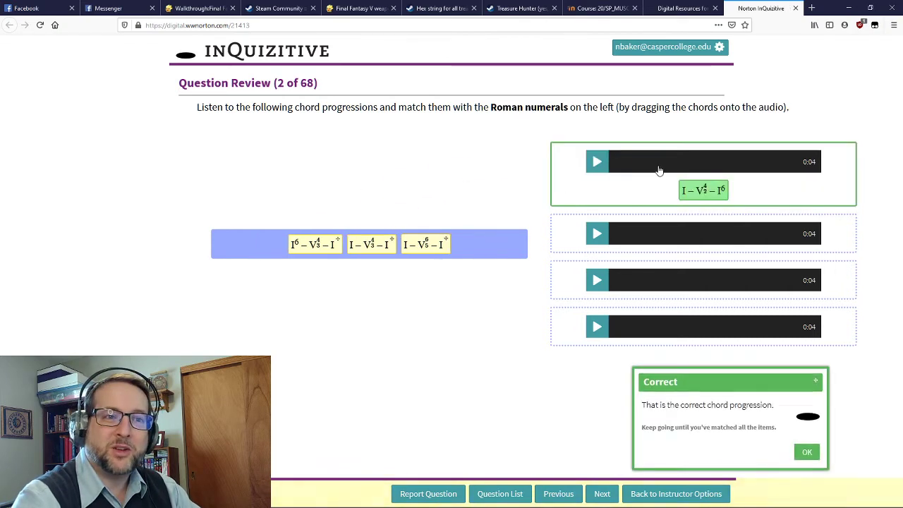
pyautogui.click(598, 236)
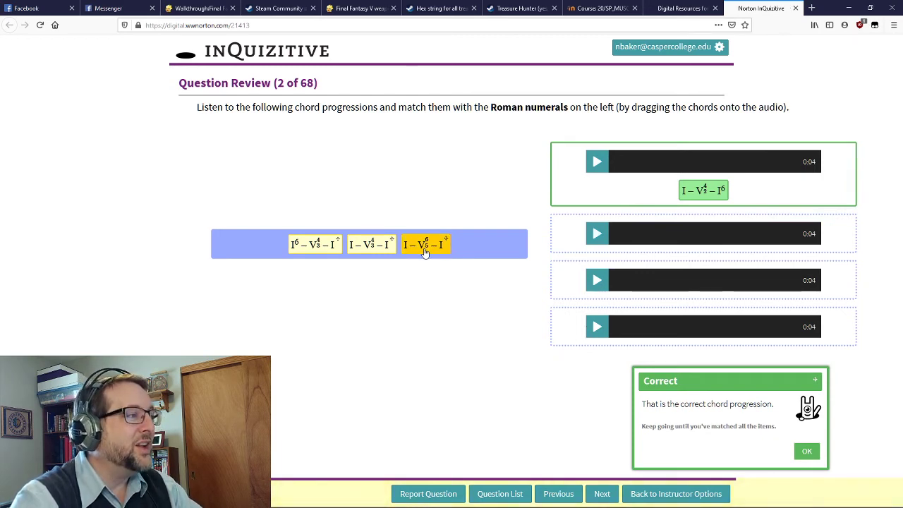
pyautogui.moveTo(426, 252); pyautogui.dragTo(627, 238)
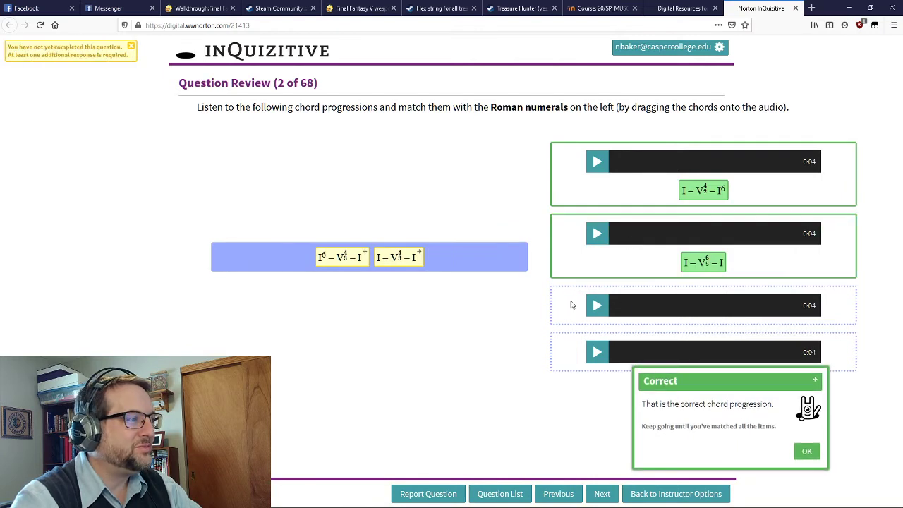
pyautogui.click(597, 306)
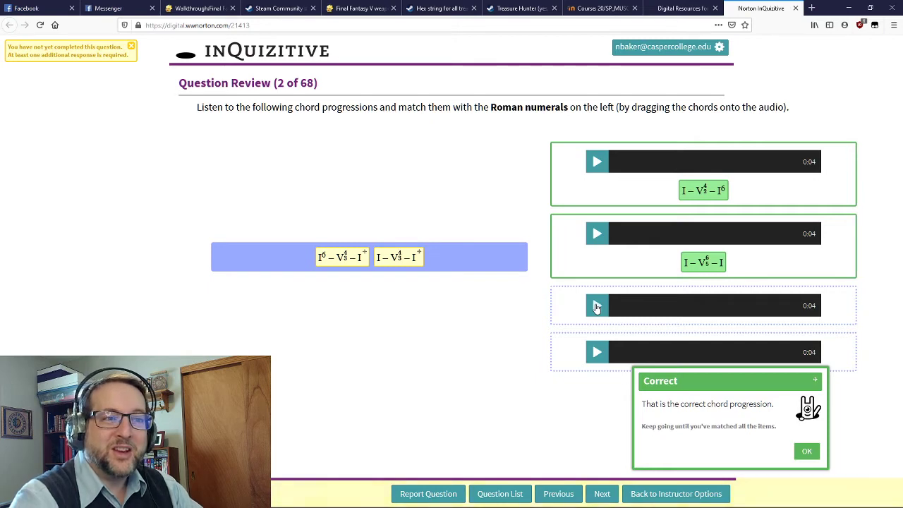
pyautogui.moveTo(364, 267); pyautogui.dragTo(654, 309)
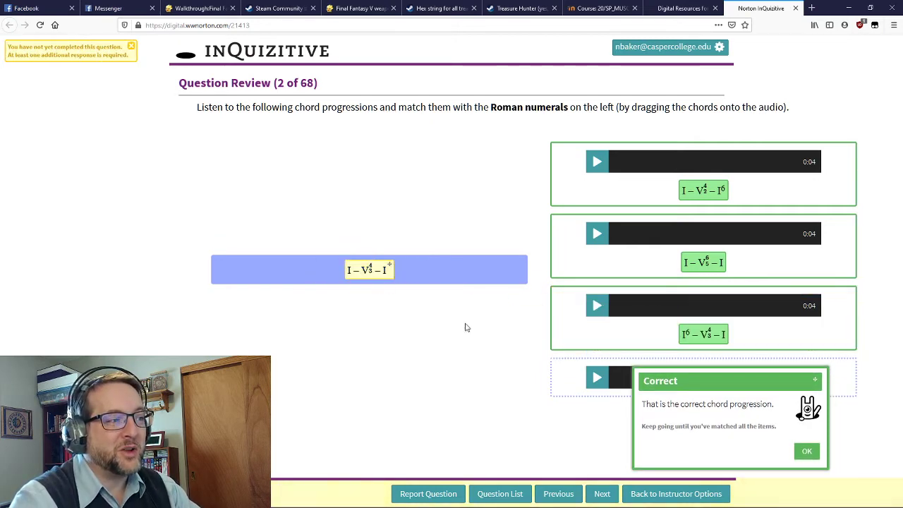
pyautogui.click(596, 380)
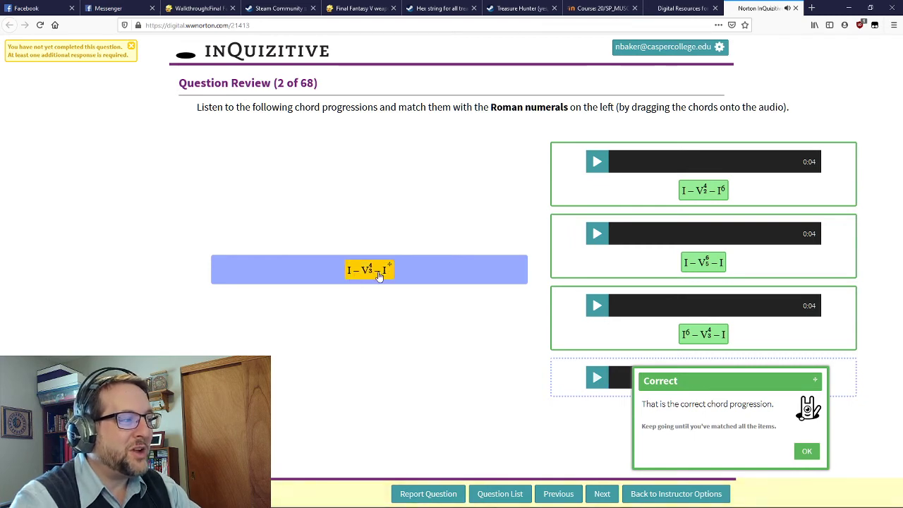
pyautogui.moveTo(367, 274); pyautogui.dragTo(698, 395)
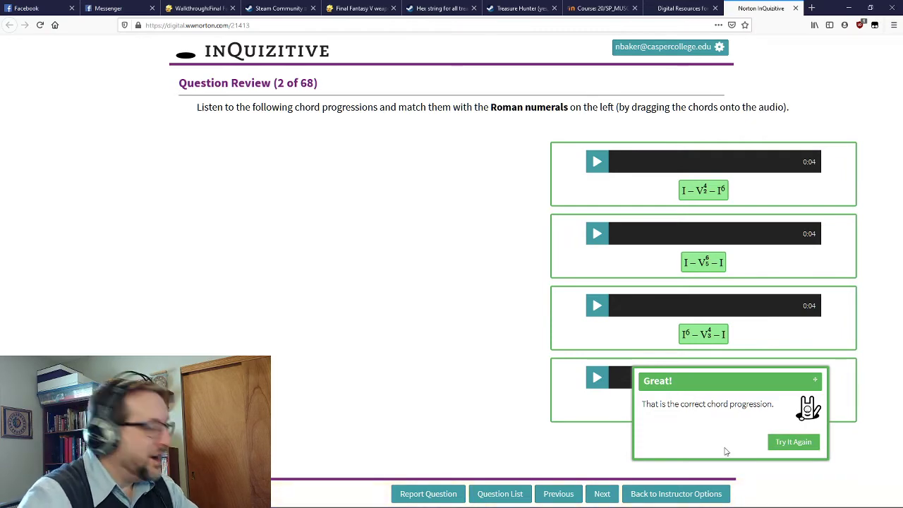
pyautogui.click(602, 497)
# Skip forward through the review to question 15 of 68
pyautogui.click(602, 495)
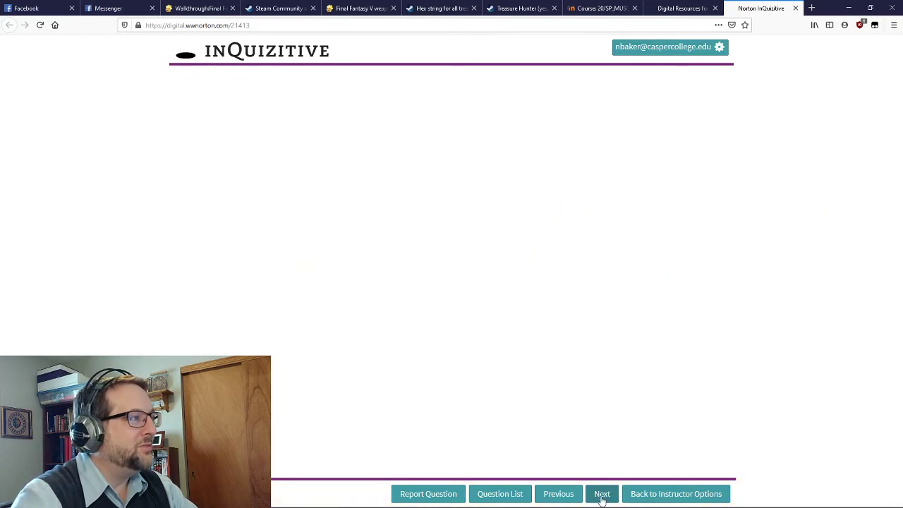
pyautogui.click(602, 495)
pyautogui.click(601, 495)
pyautogui.click(602, 495)
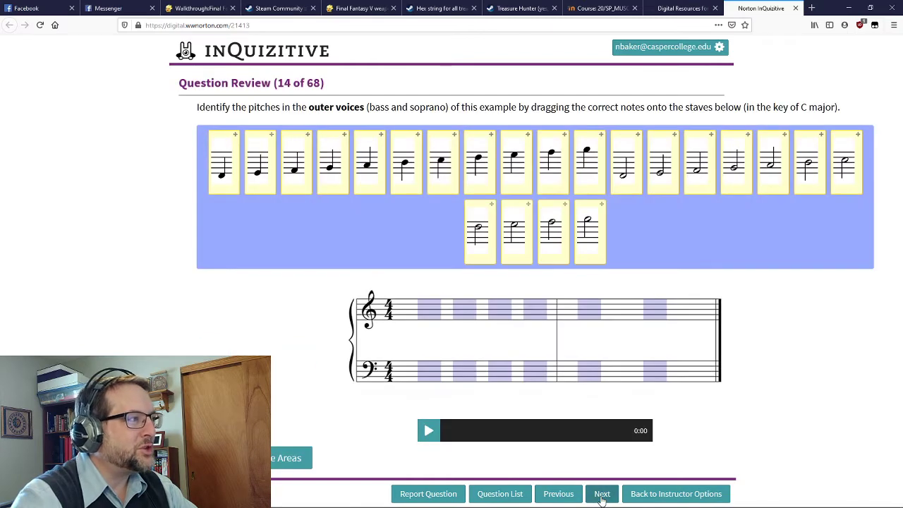
pyautogui.click(601, 497)
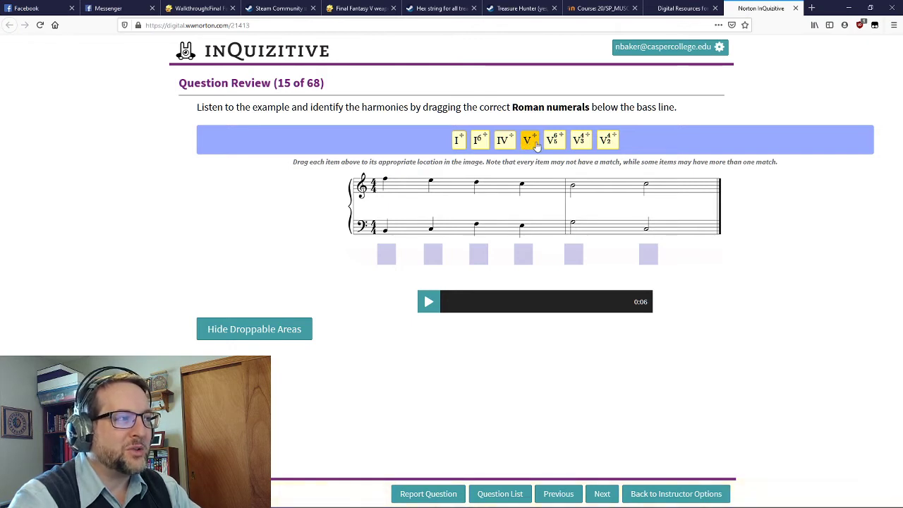
# Place V6/5, I, V4/2, I6, V and I under the six bass notes
pyautogui.moveTo(554, 139); pyautogui.dragTo(387, 255)
pyautogui.moveTo(458, 140); pyautogui.dragTo(432, 255)
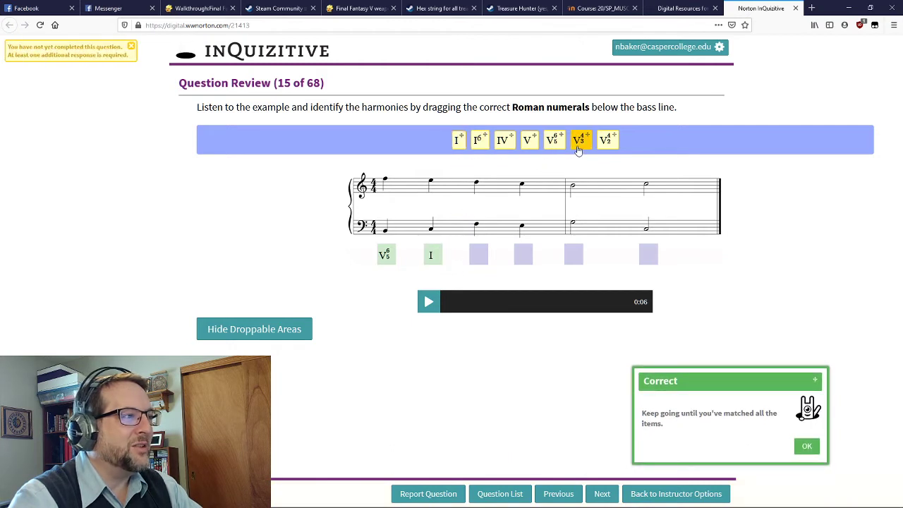
pyautogui.moveTo(605, 139); pyautogui.dragTo(480, 252)
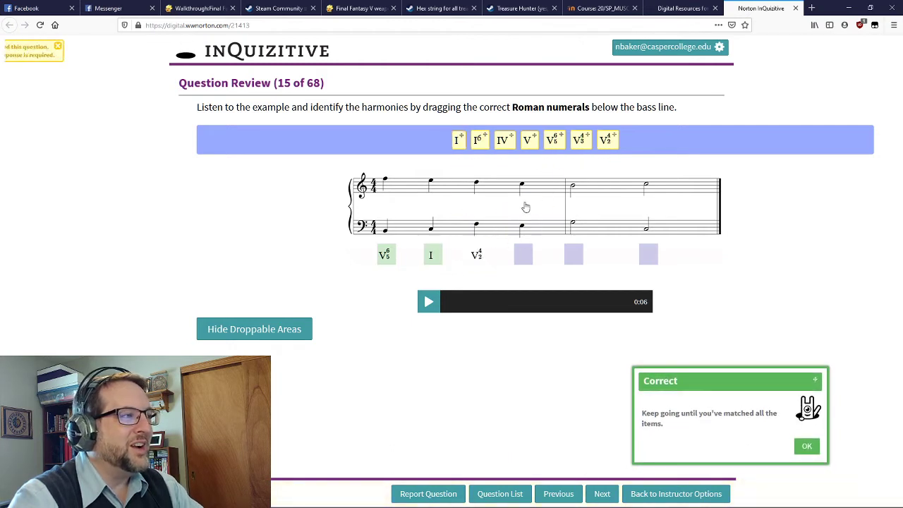
pyautogui.moveTo(478, 139); pyautogui.dragTo(528, 261)
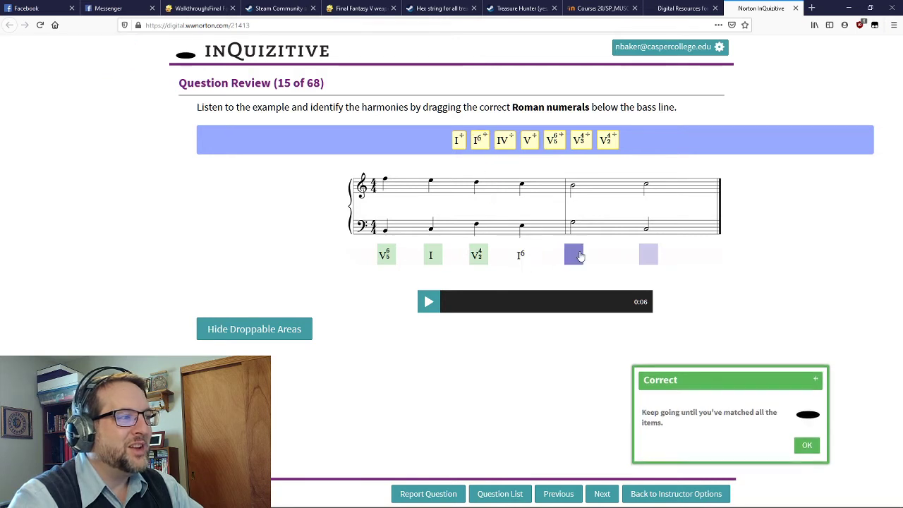
pyautogui.moveTo(529, 141); pyautogui.dragTo(573, 254)
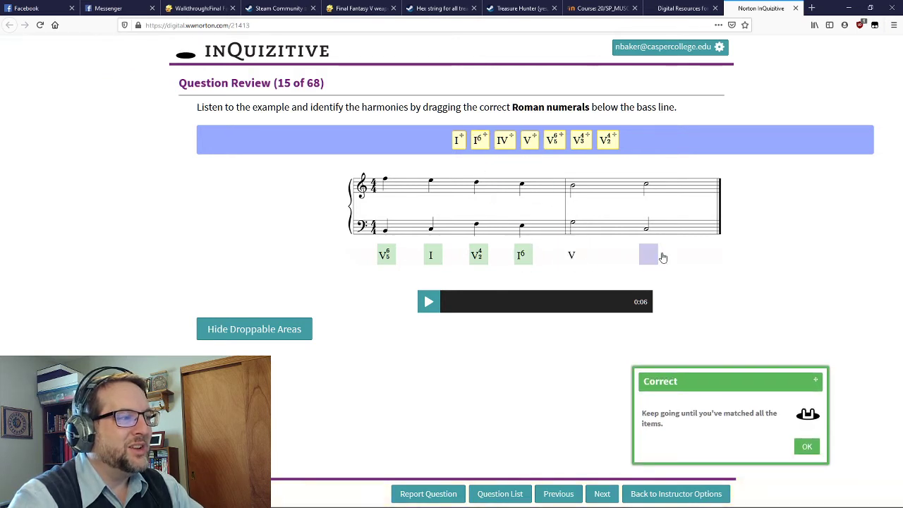
pyautogui.moveTo(458, 141); pyautogui.dragTo(646, 256)
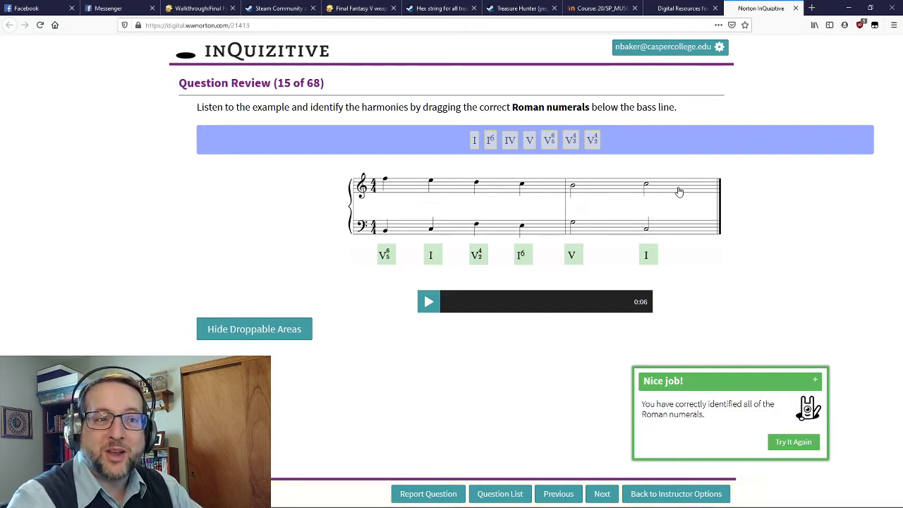
pyautogui.click(427, 302)
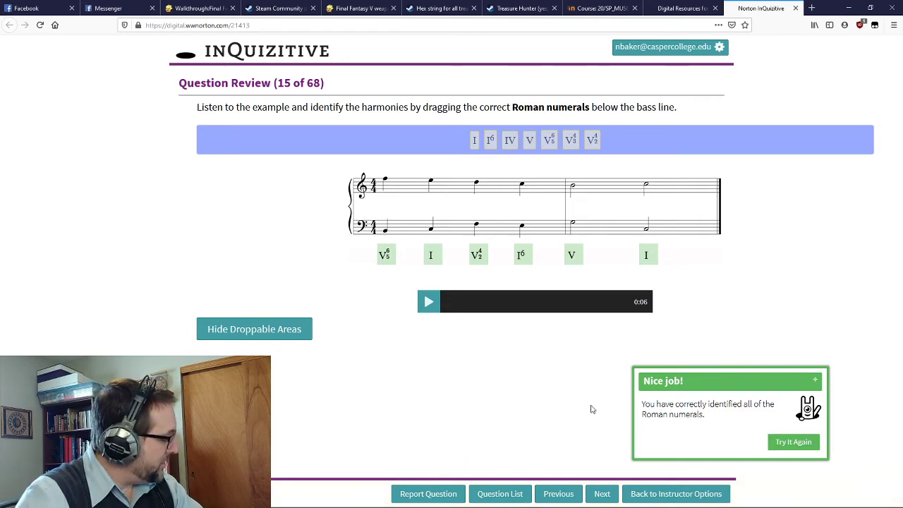
# Use the Question List to jump to the accompaniment-chord review question 54 of 68
pyautogui.click(502, 493)
pyautogui.scroll(-20, 384, 262)
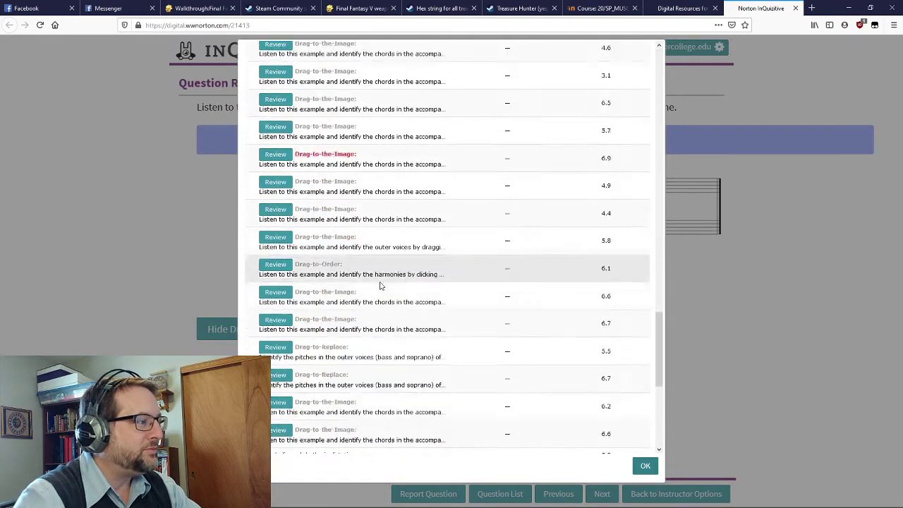
pyautogui.click(275, 305)
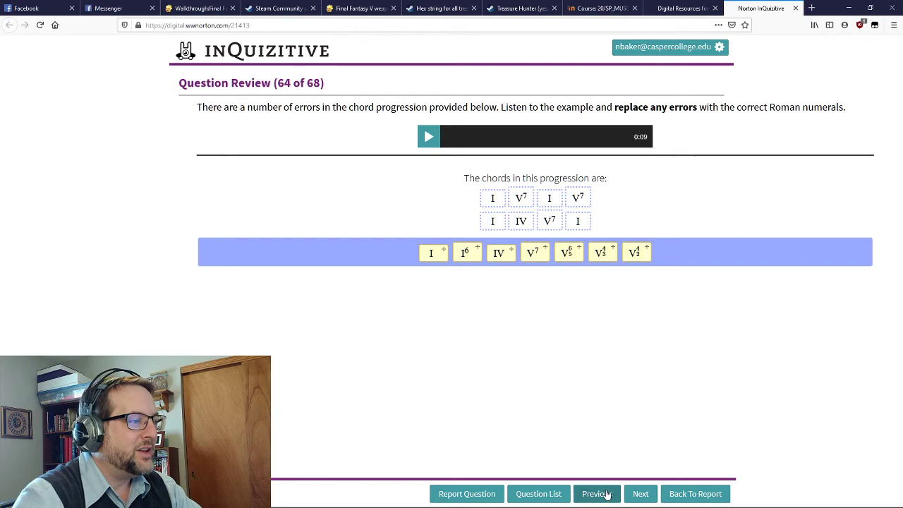
pyautogui.click(539, 493)
pyautogui.scroll(-20, 344, 372)
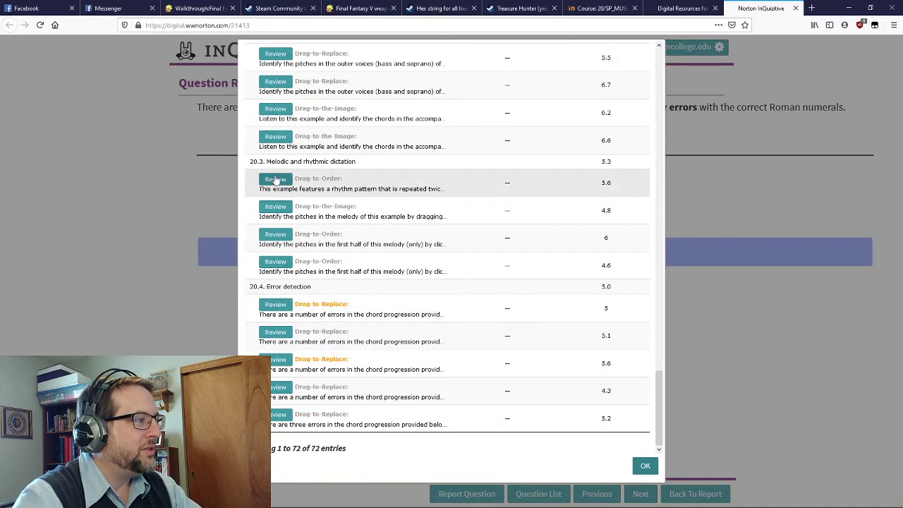
pyautogui.scroll(3, 275, 180)
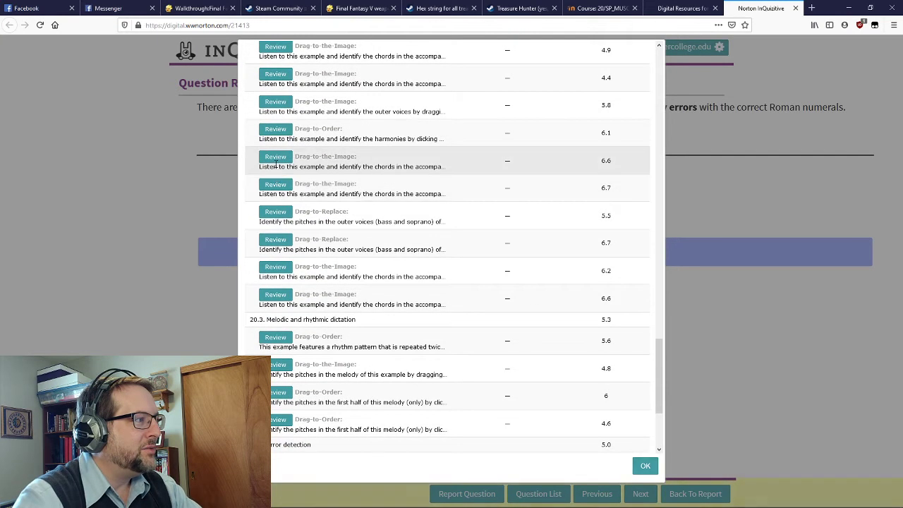
pyautogui.click(276, 158)
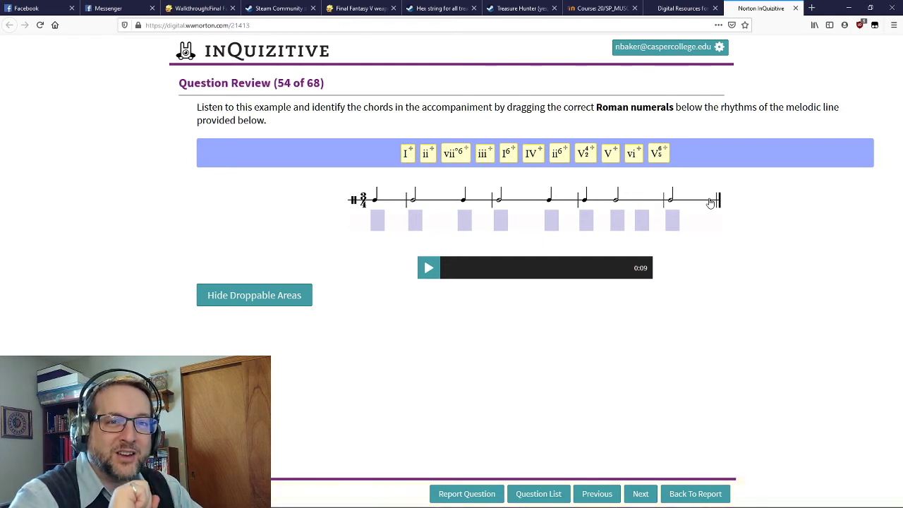
pyautogui.click(429, 268)
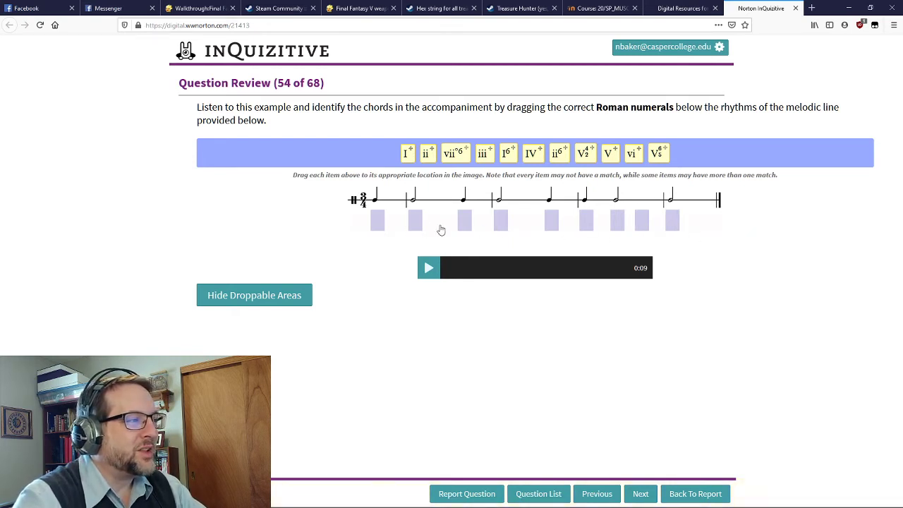
pyautogui.click(428, 268)
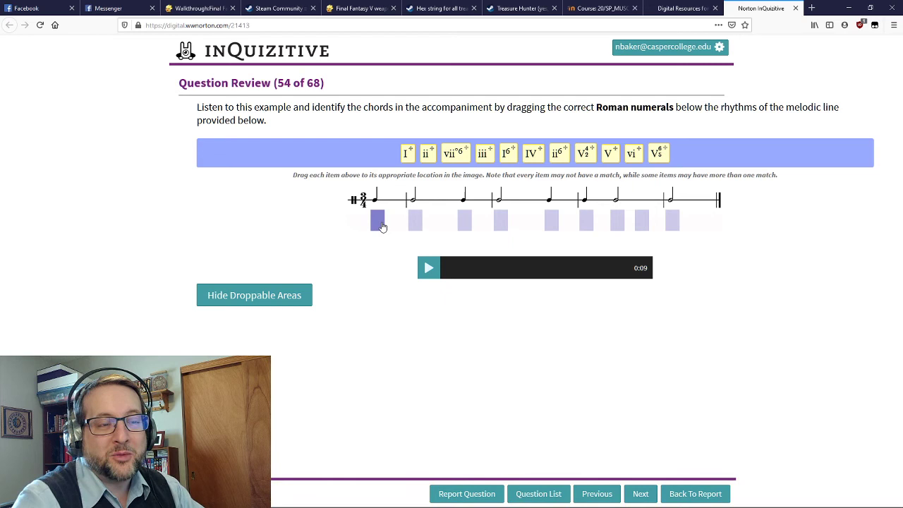
# Place I, vi and iii in the first three chord slots under the melody
pyautogui.moveTo(407, 154); pyautogui.dragTo(376, 221)
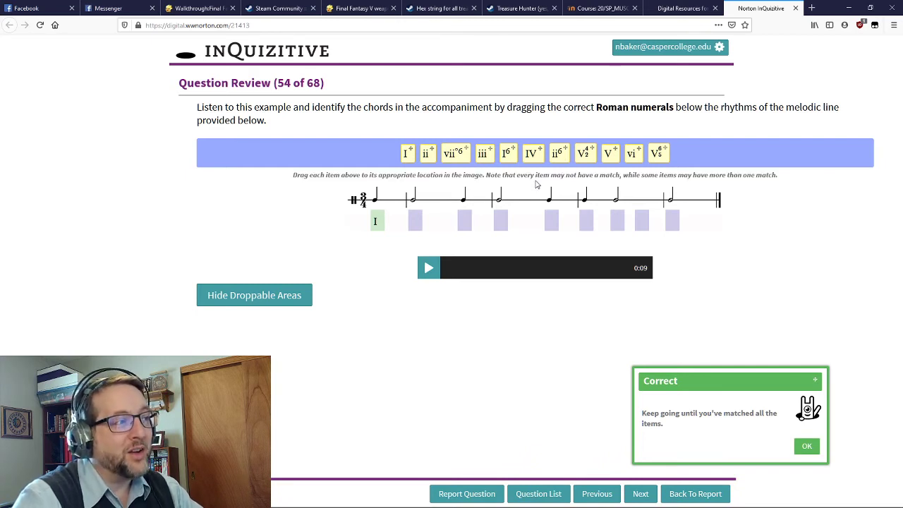
pyautogui.moveTo(631, 153); pyautogui.dragTo(415, 223)
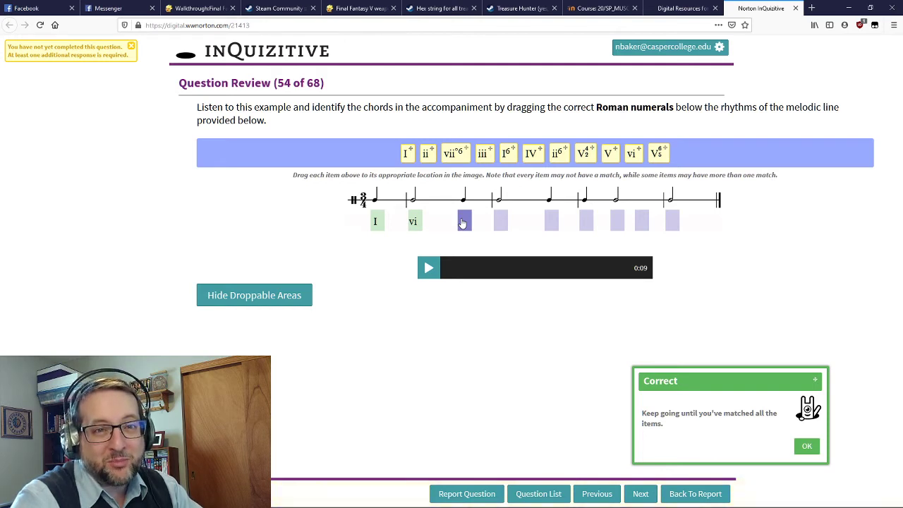
pyautogui.click(430, 269)
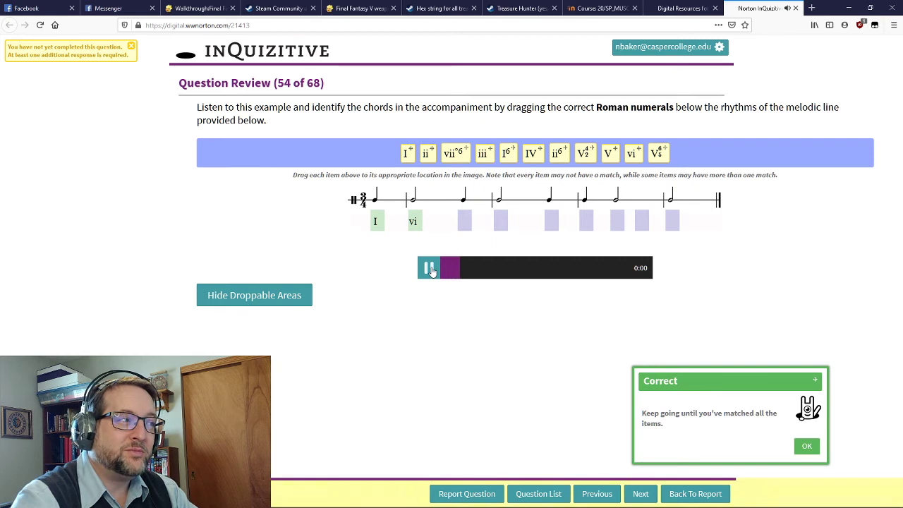
pyautogui.click(430, 270)
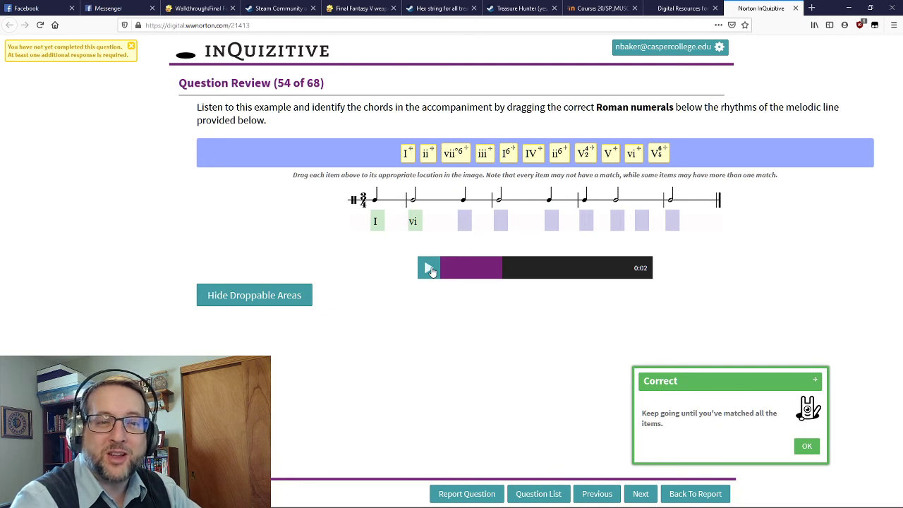
pyautogui.moveTo(482, 155); pyautogui.dragTo(462, 221)
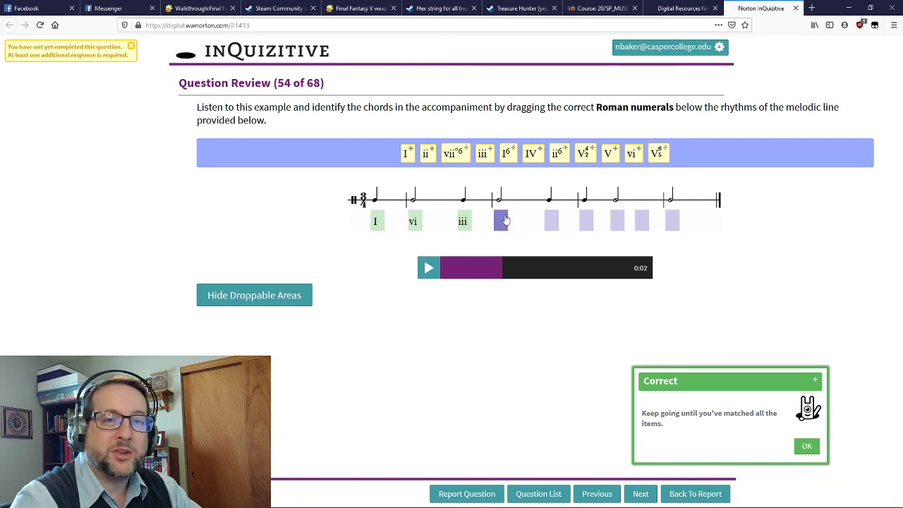
# Fill the remaining slots with IV, V4/2, I6, V and I, leaving the seventh empty
pyautogui.moveTo(530, 154); pyautogui.dragTo(497, 220)
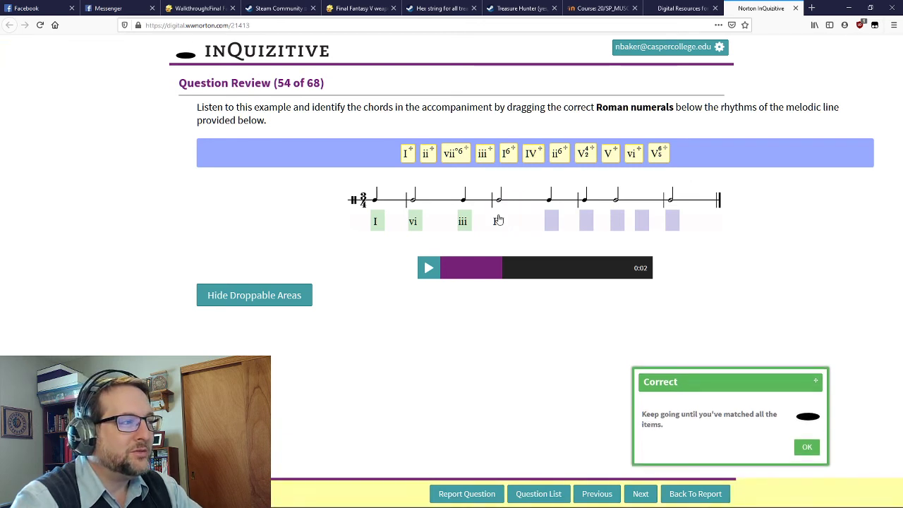
pyautogui.click(428, 269)
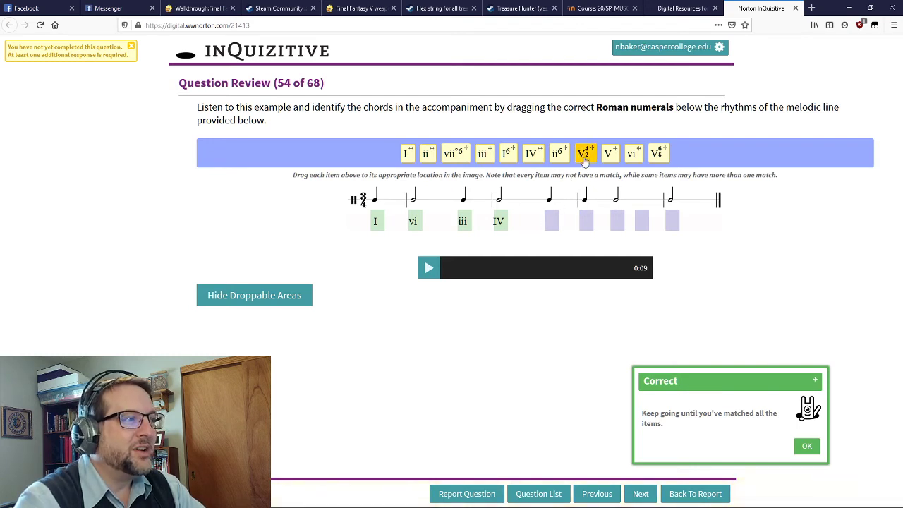
pyautogui.moveTo(584, 153); pyautogui.dragTo(550, 224)
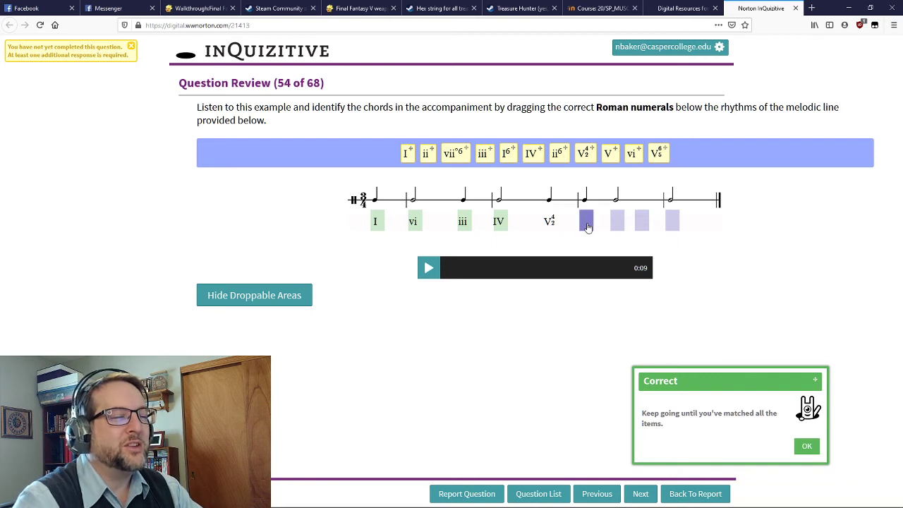
pyautogui.moveTo(508, 160); pyautogui.dragTo(587, 227)
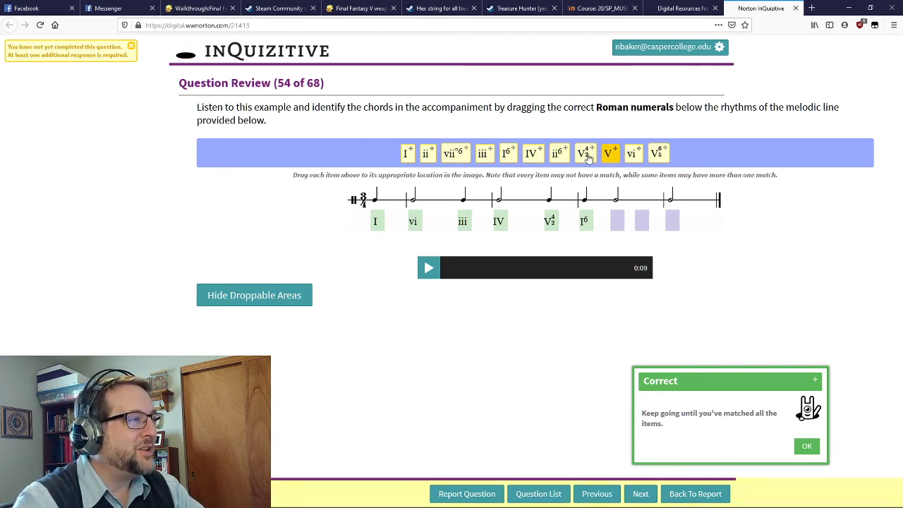
pyautogui.moveTo(609, 151); pyautogui.dragTo(646, 230)
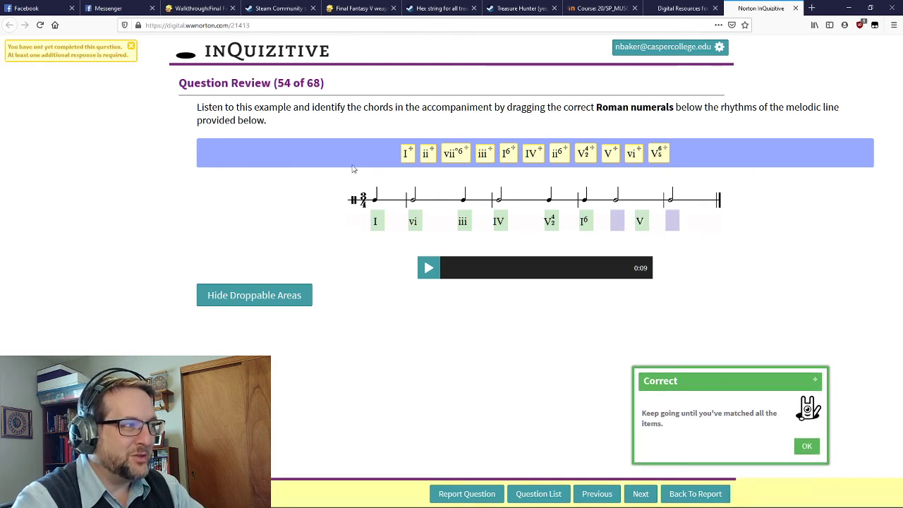
pyautogui.moveTo(400, 154); pyautogui.dragTo(676, 224)
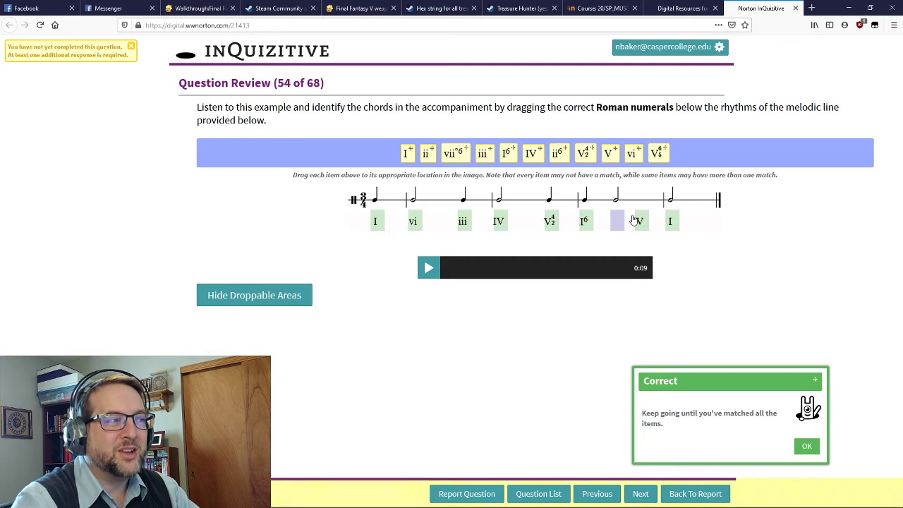
# Replay the example and place ii6 in the empty slot between I6 and V
pyautogui.click(428, 268)
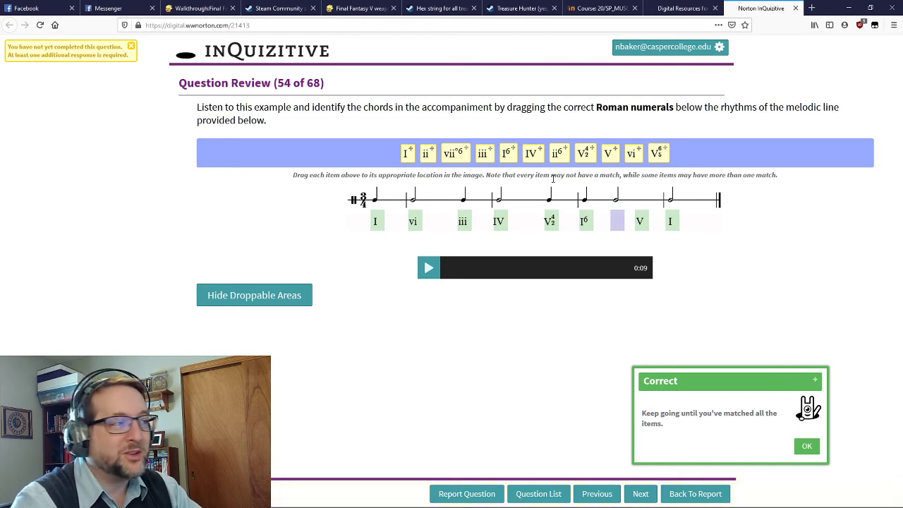
pyautogui.moveTo(558, 153); pyautogui.dragTo(616, 224)
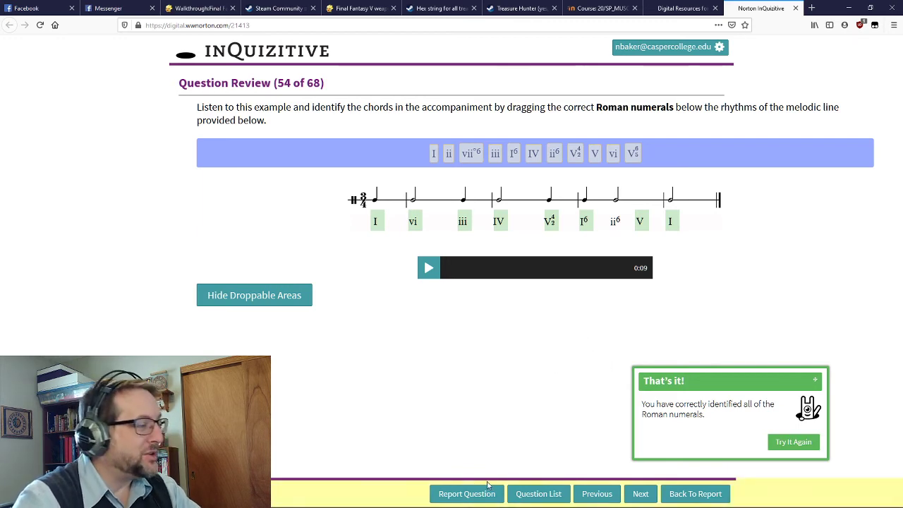
# Step back through the review questions to question 24 of 68
pyautogui.click(588, 496)
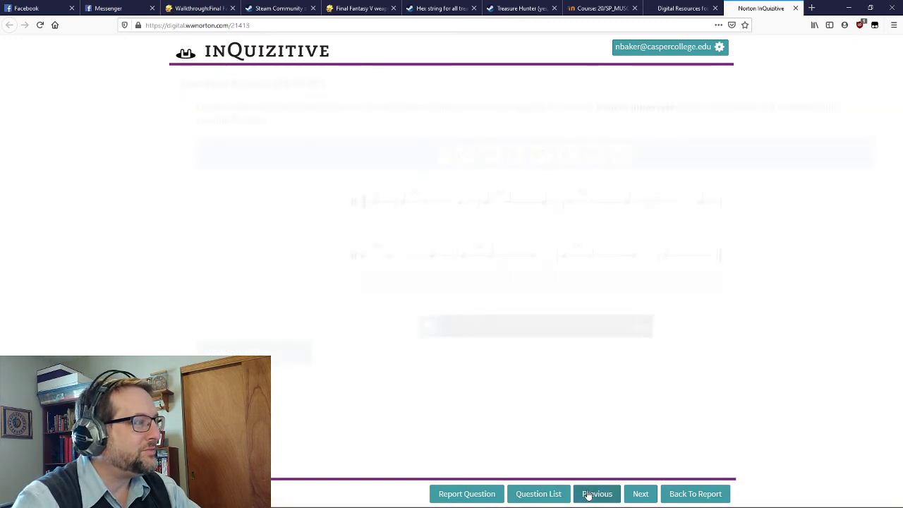
pyautogui.click(587, 496)
pyautogui.click(588, 496)
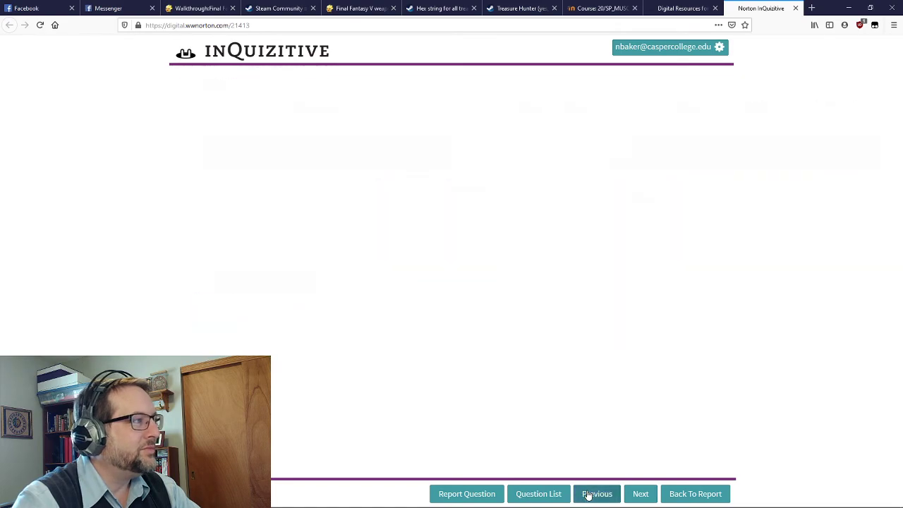
pyautogui.click(588, 495)
pyautogui.click(587, 496)
pyautogui.click(588, 496)
pyautogui.click(587, 496)
pyautogui.click(587, 496)
pyautogui.click(588, 496)
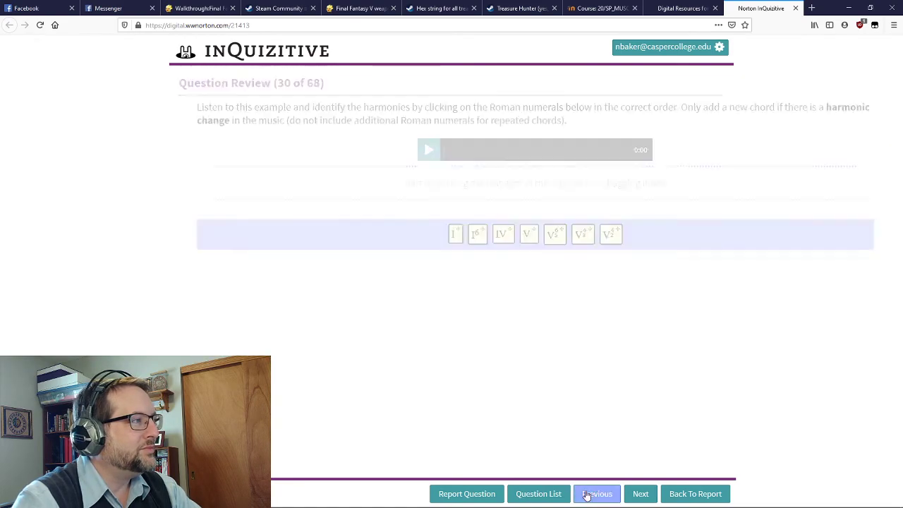
pyautogui.click(587, 496)
pyautogui.click(588, 496)
pyautogui.click(586, 495)
pyautogui.click(586, 495)
pyautogui.click(586, 496)
pyautogui.click(586, 496)
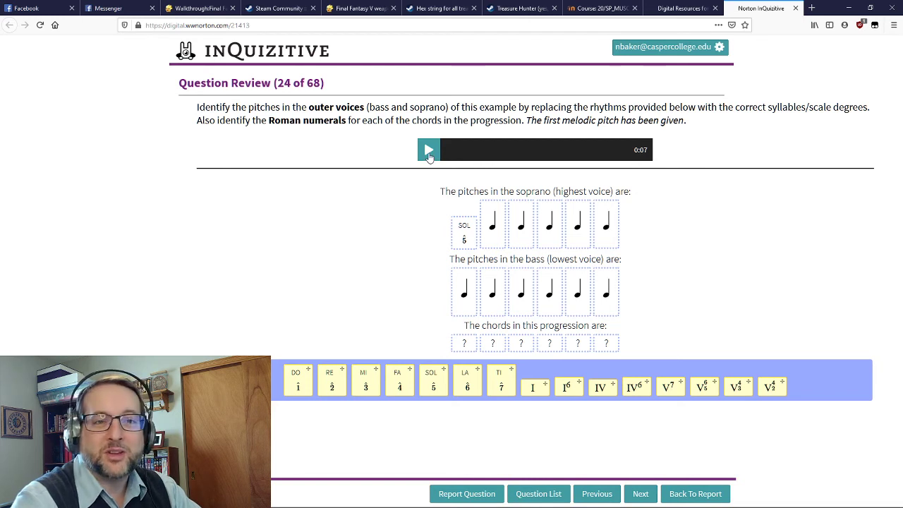
# Listen to the example and fill the soprano slots with SOL, DO, DO, SOL, SOL
pyautogui.click(428, 151)
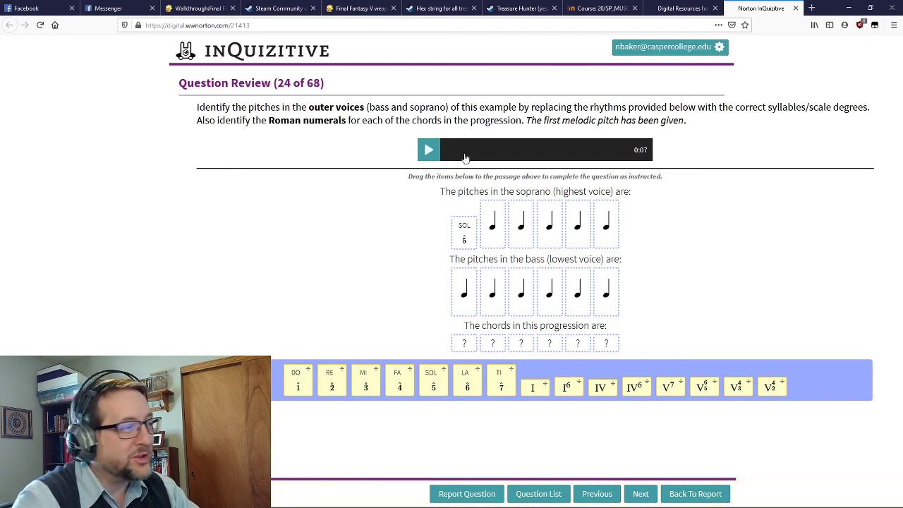
pyautogui.click(428, 150)
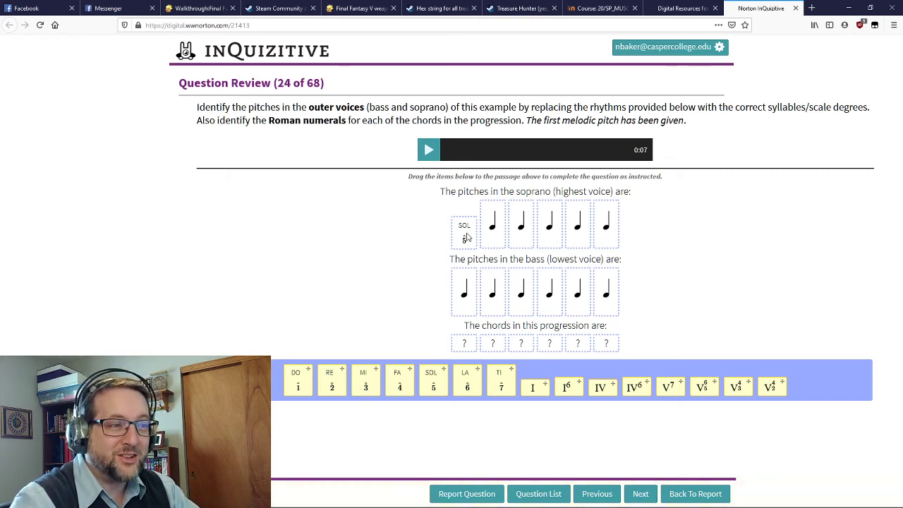
pyautogui.moveTo(433, 377); pyautogui.dragTo(492, 224)
pyautogui.moveTo(298, 381); pyautogui.dragTo(518, 232)
pyautogui.moveTo(298, 380); pyautogui.dragTo(540, 226)
pyautogui.moveTo(433, 378); pyautogui.dragTo(571, 231)
pyautogui.moveTo(433, 379); pyautogui.dragTo(586, 224)
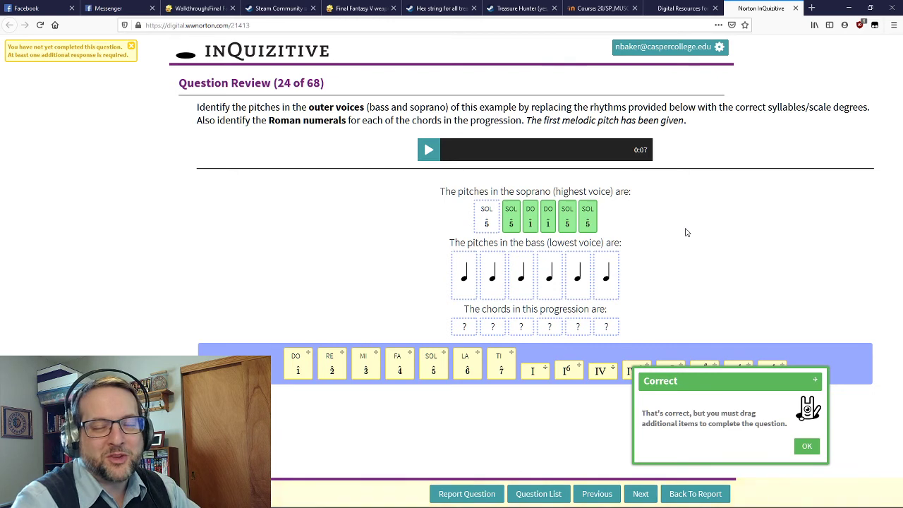
# Enter the bass line DO, RE, MI, FA, RE, DO and dismiss the Correct popup
pyautogui.click(428, 150)
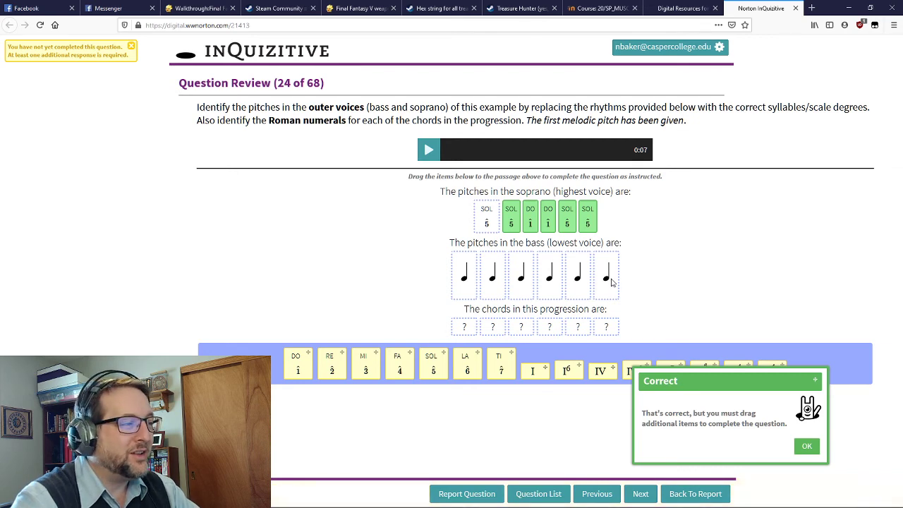
pyautogui.moveTo(298, 361); pyautogui.dragTo(463, 261)
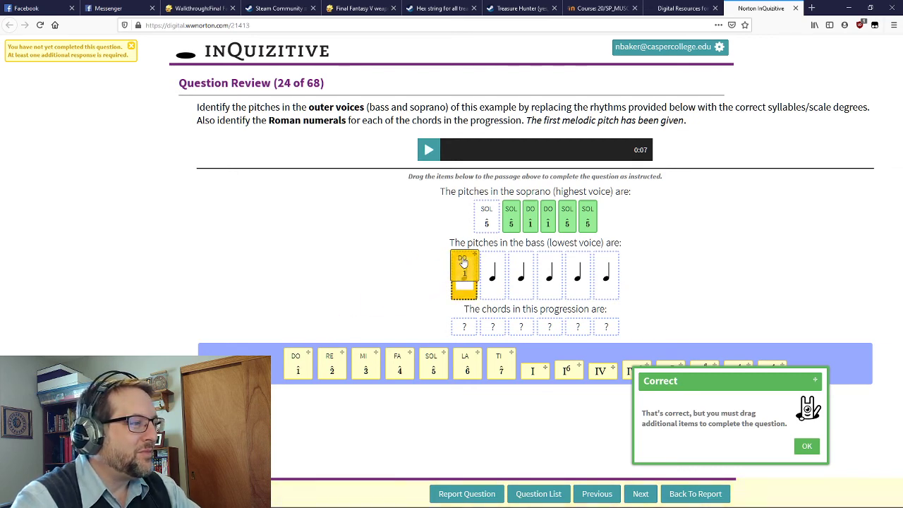
pyautogui.moveTo(332, 361); pyautogui.dragTo(456, 302)
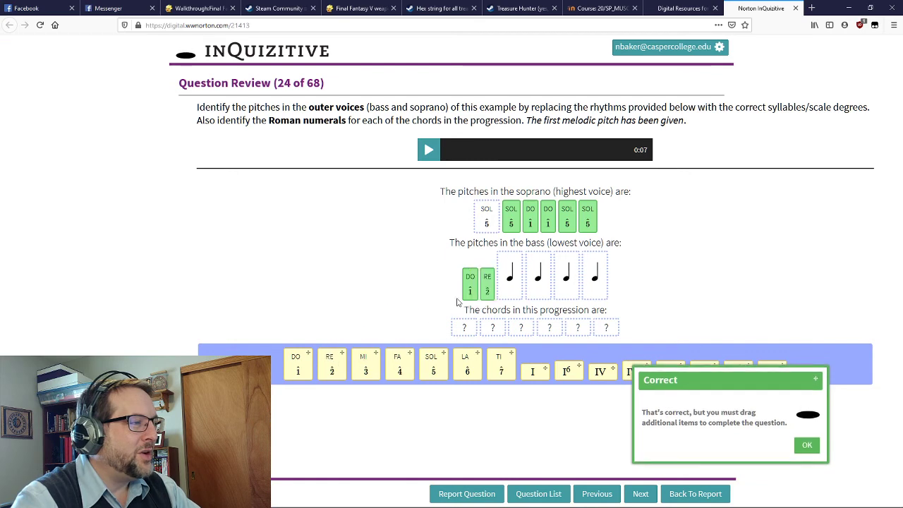
pyautogui.moveTo(365, 362); pyautogui.dragTo(509, 282)
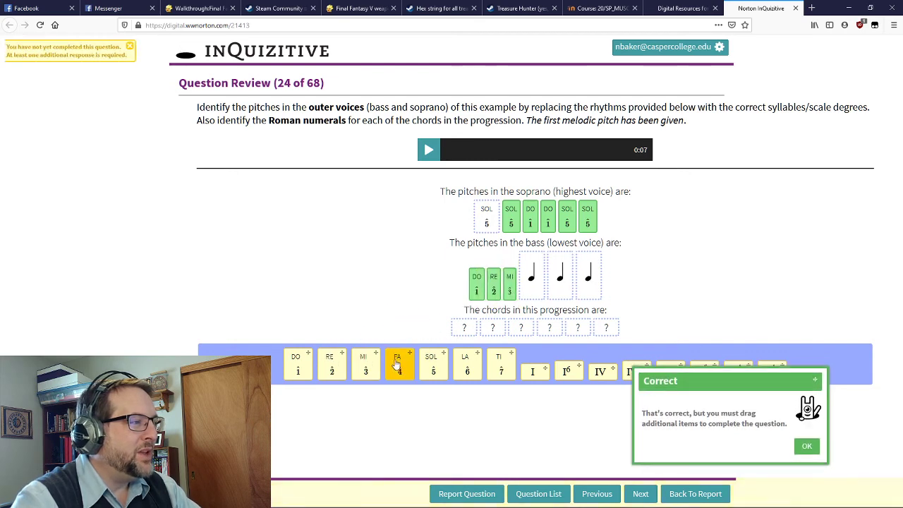
pyautogui.moveTo(397, 363); pyautogui.dragTo(530, 280)
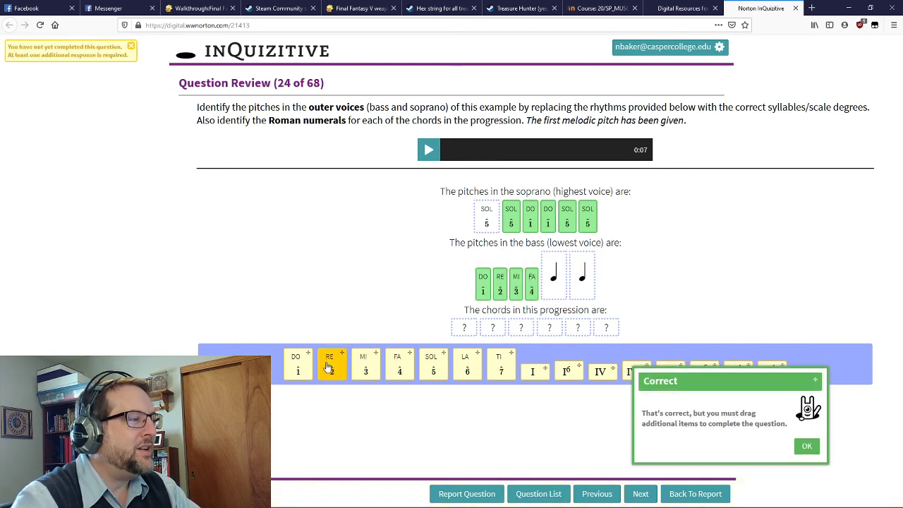
pyautogui.moveTo(329, 367); pyautogui.dragTo(554, 271)
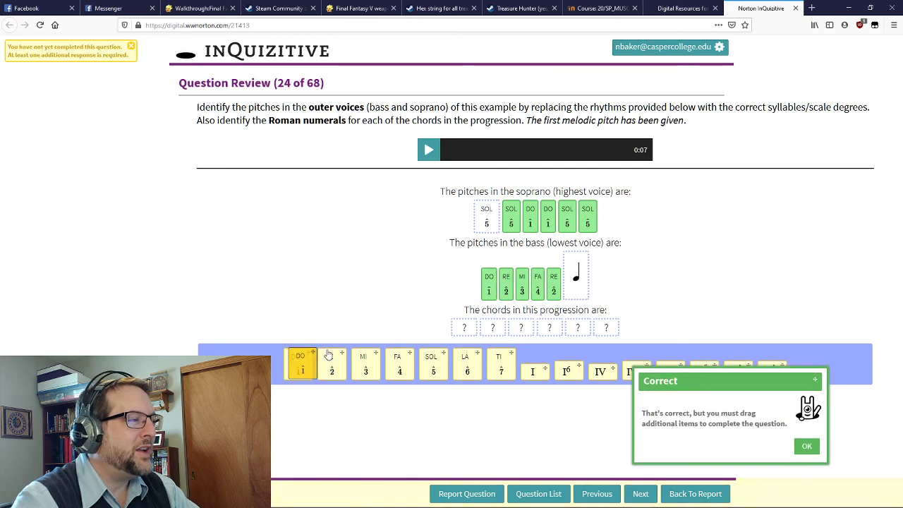
pyautogui.moveTo(311, 361); pyautogui.dragTo(576, 275)
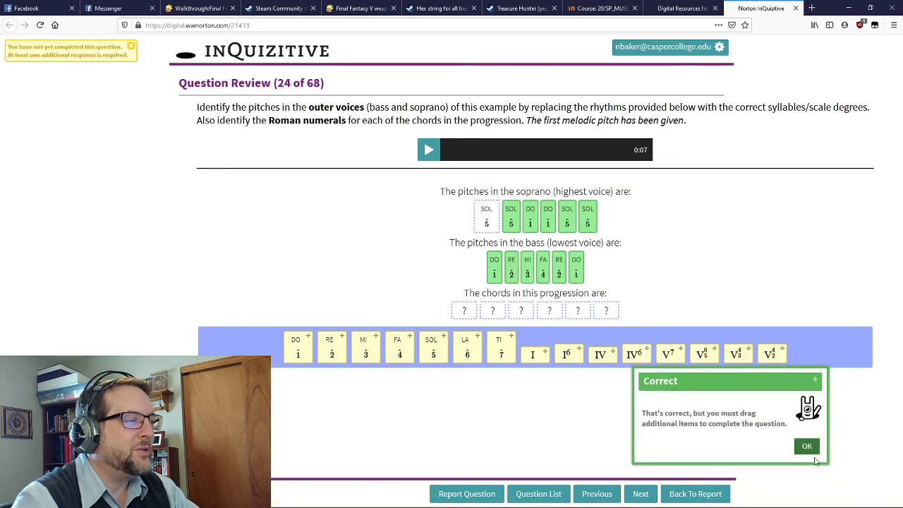
pyautogui.click(811, 451)
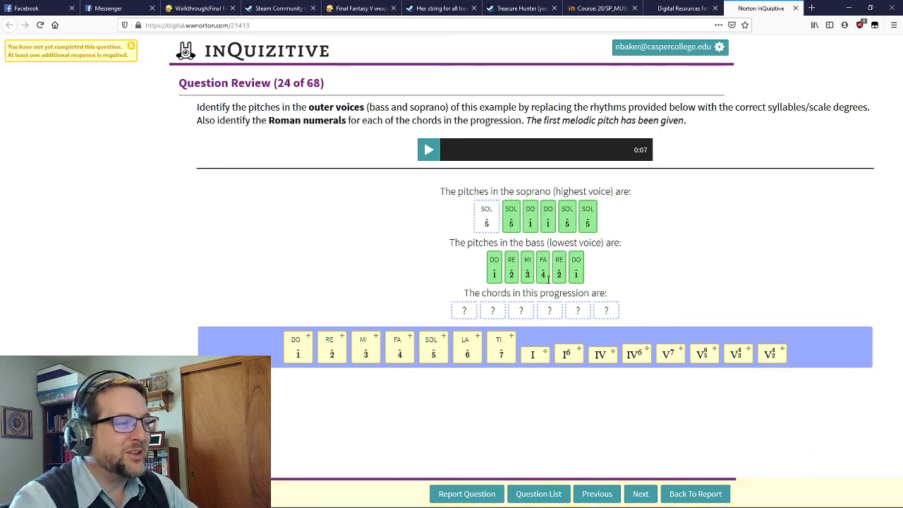
# Fill the six chord boxes with I, V4/3, I6, IV, V4/3 and I
pyautogui.moveTo(538, 356); pyautogui.dragTo(463, 311)
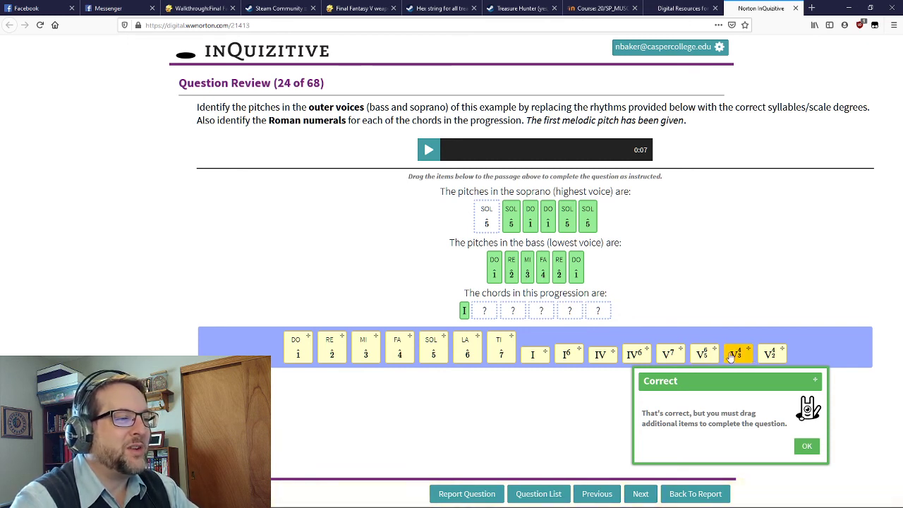
pyautogui.moveTo(736, 352); pyautogui.dragTo(486, 311)
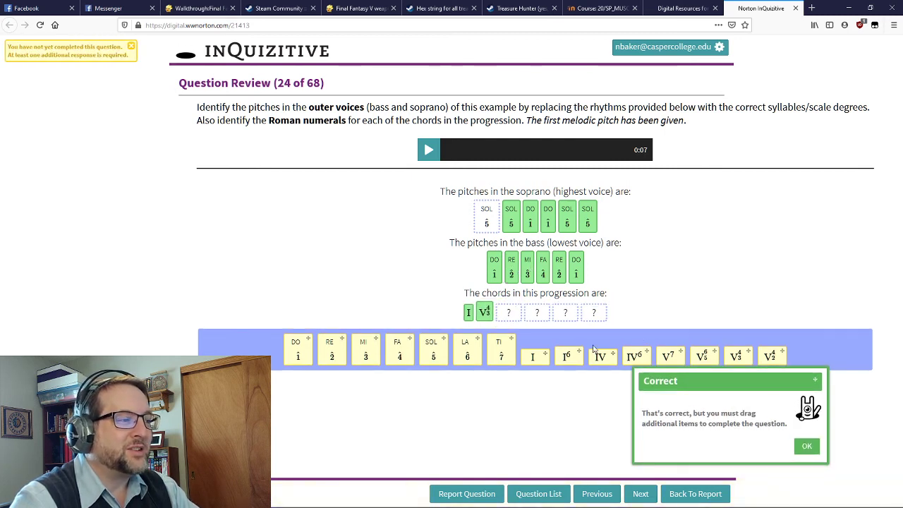
pyautogui.moveTo(566, 357); pyautogui.dragTo(511, 313)
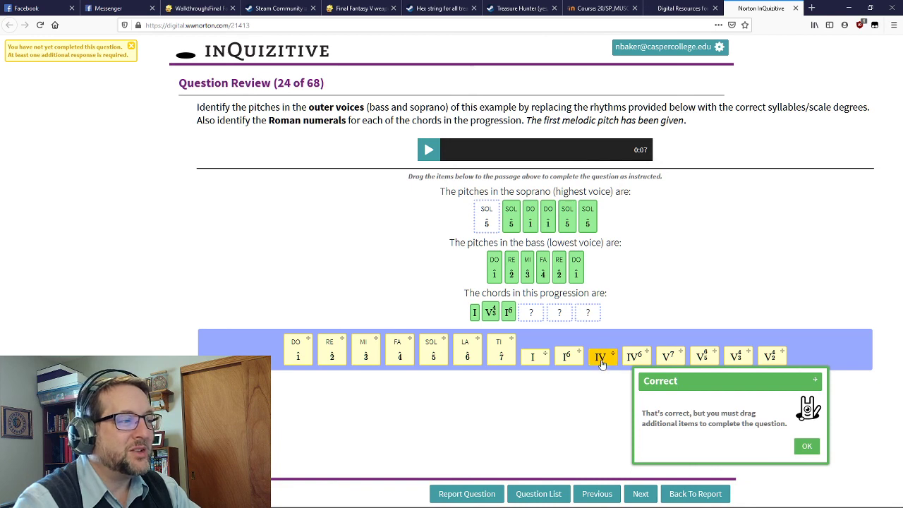
pyautogui.moveTo(602, 359); pyautogui.dragTo(530, 313)
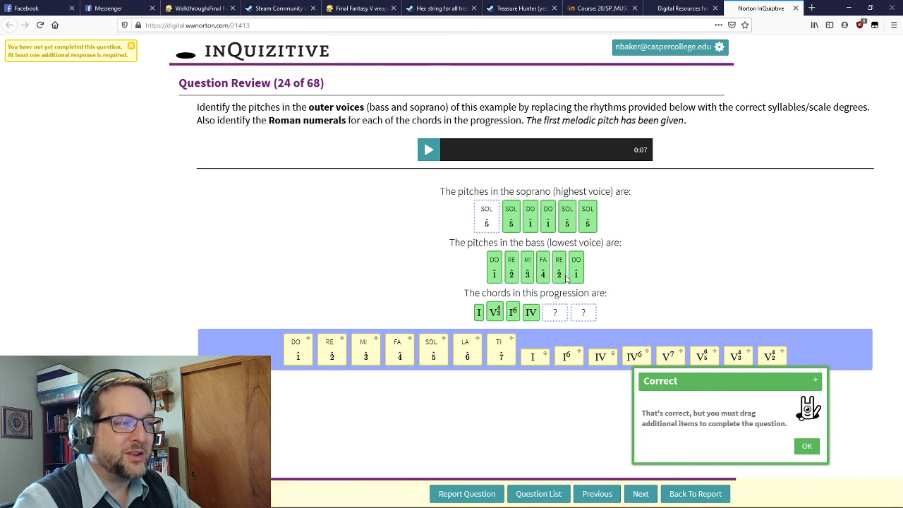
pyautogui.moveTo(736, 355); pyautogui.dragTo(555, 314)
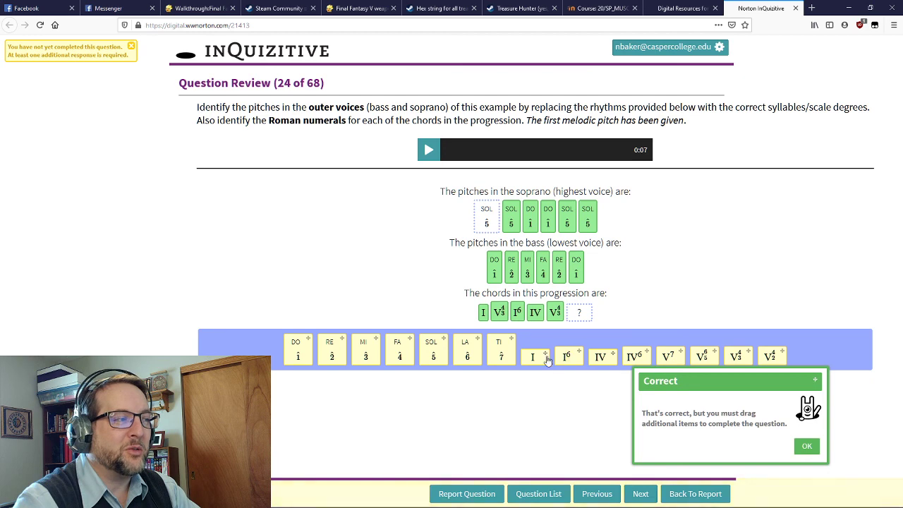
pyautogui.moveTo(547, 359); pyautogui.dragTo(583, 314)
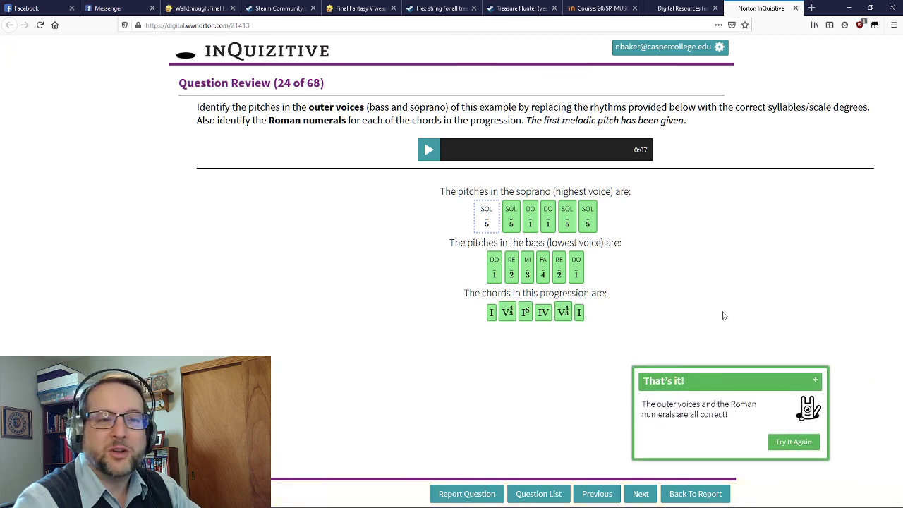